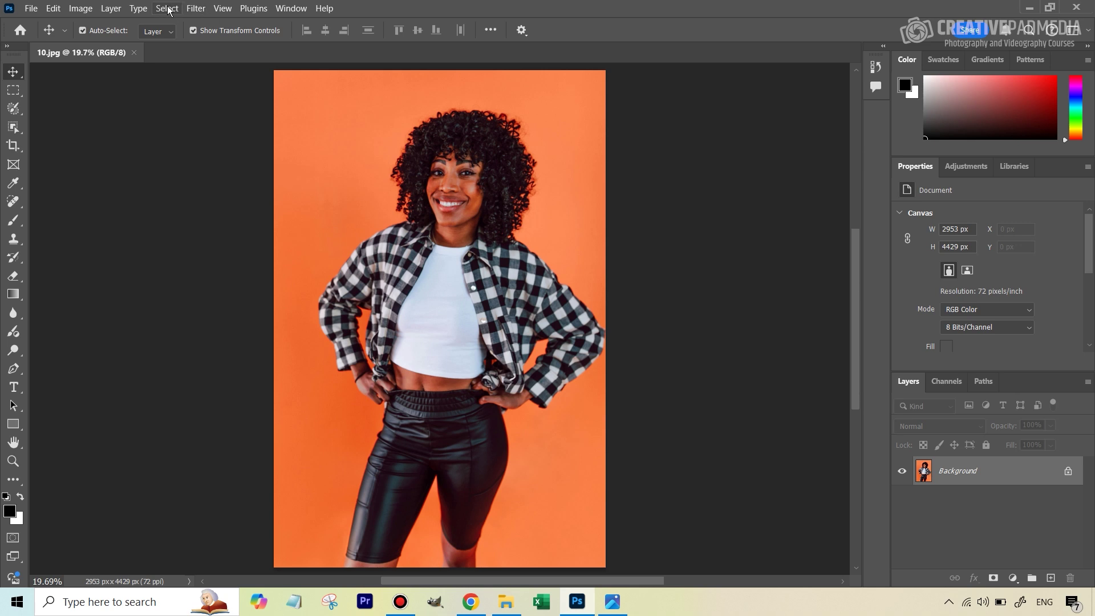
Pick the Object Selection Tool from the selection tools group in the toolbar
click(169, 11)
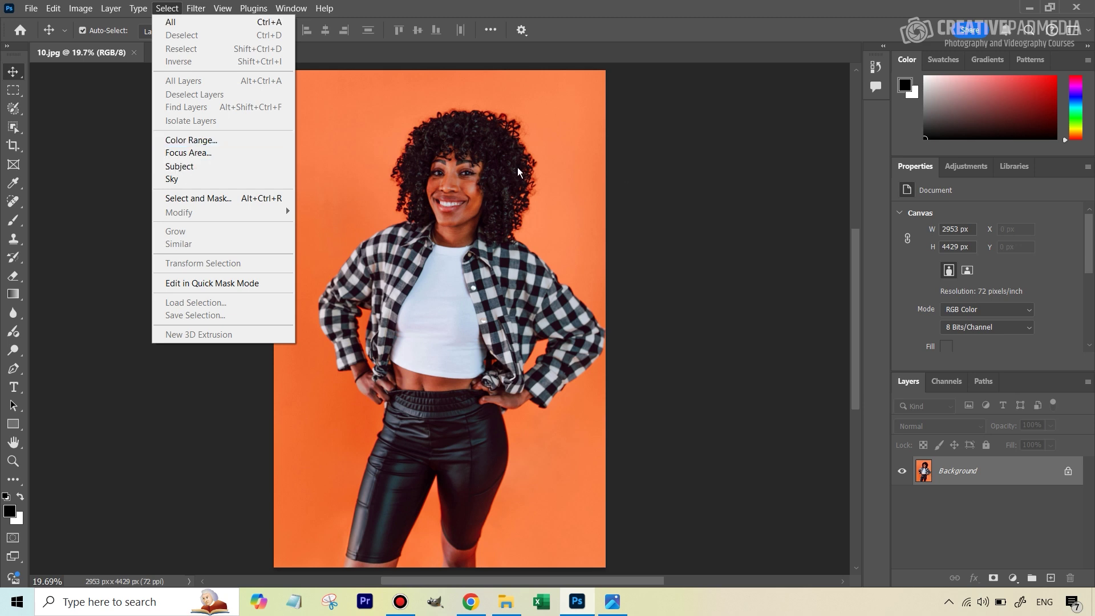
click(512, 55)
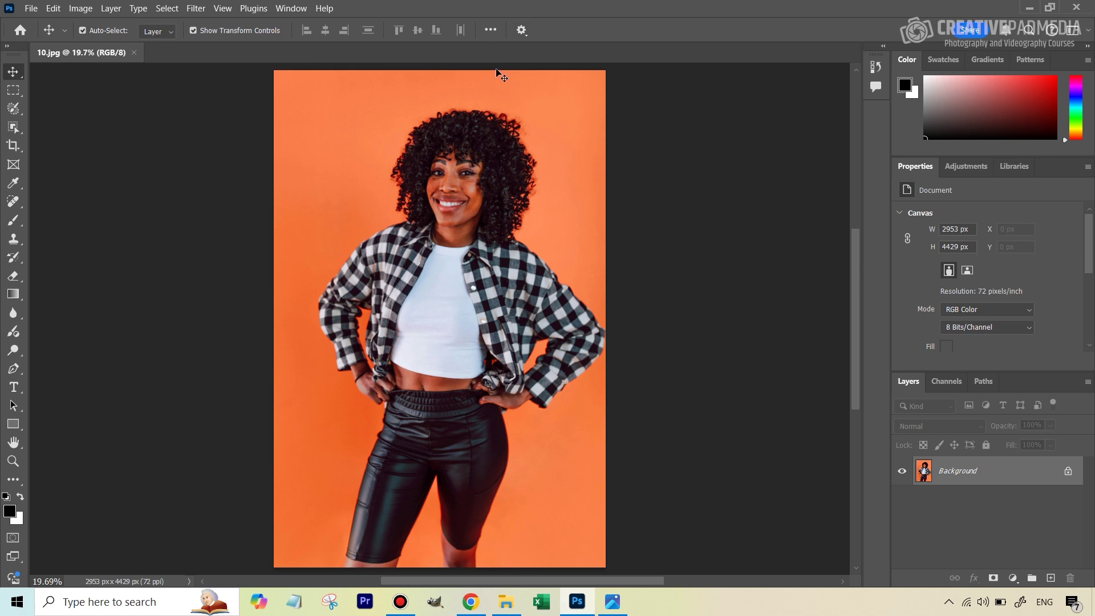
click(15, 133)
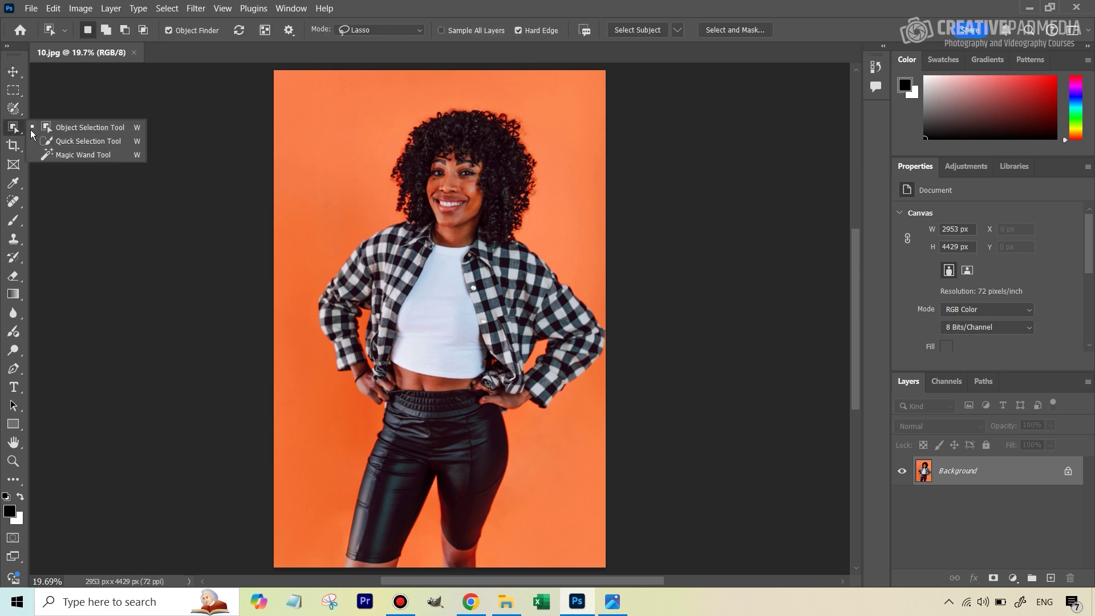
click(77, 133)
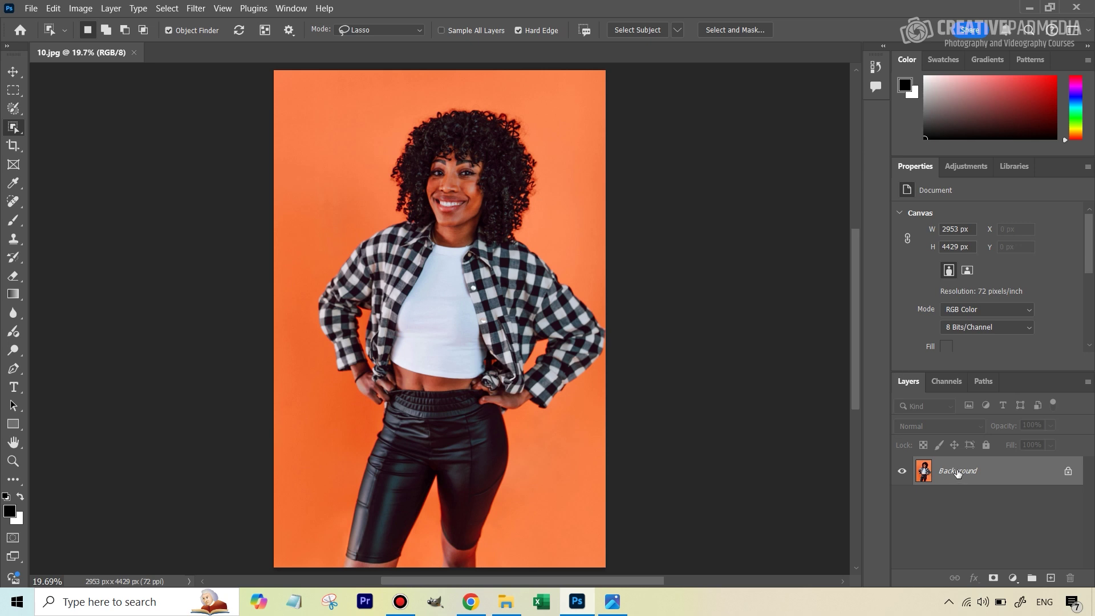
Duplicate the Background layer into a new document, fit it to the window, and return to 10.jpg
right_click(957, 473)
click(969, 364)
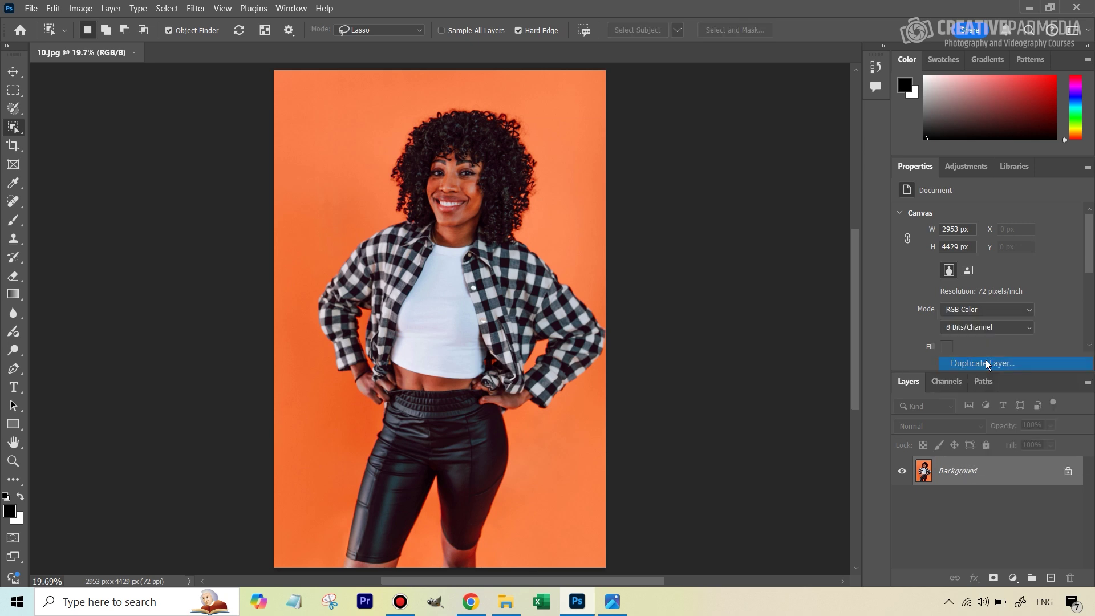
click(479, 211)
click(471, 238)
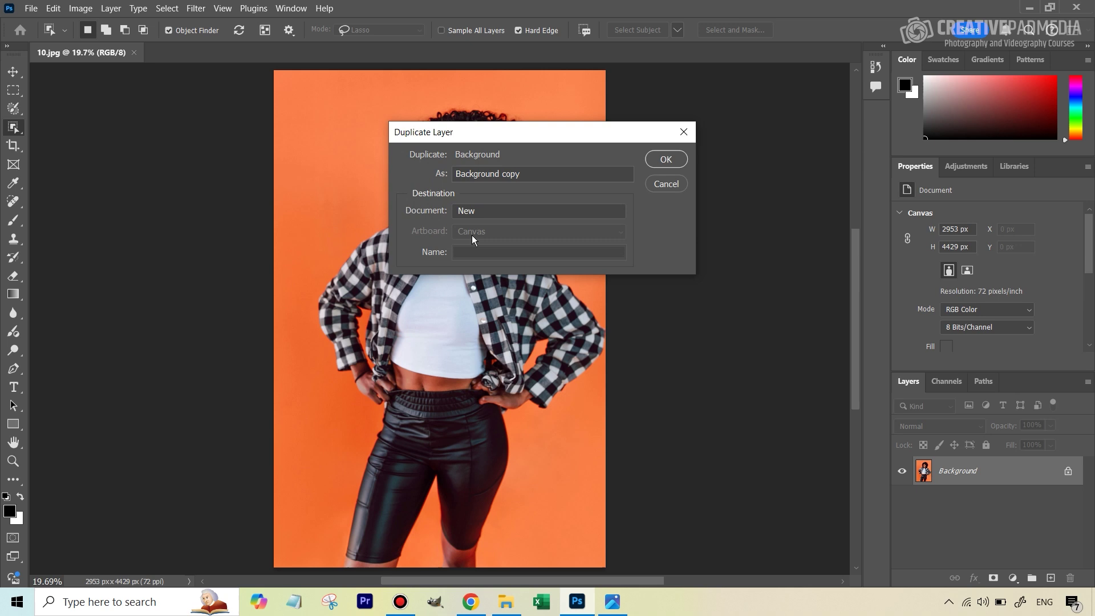
click(666, 160)
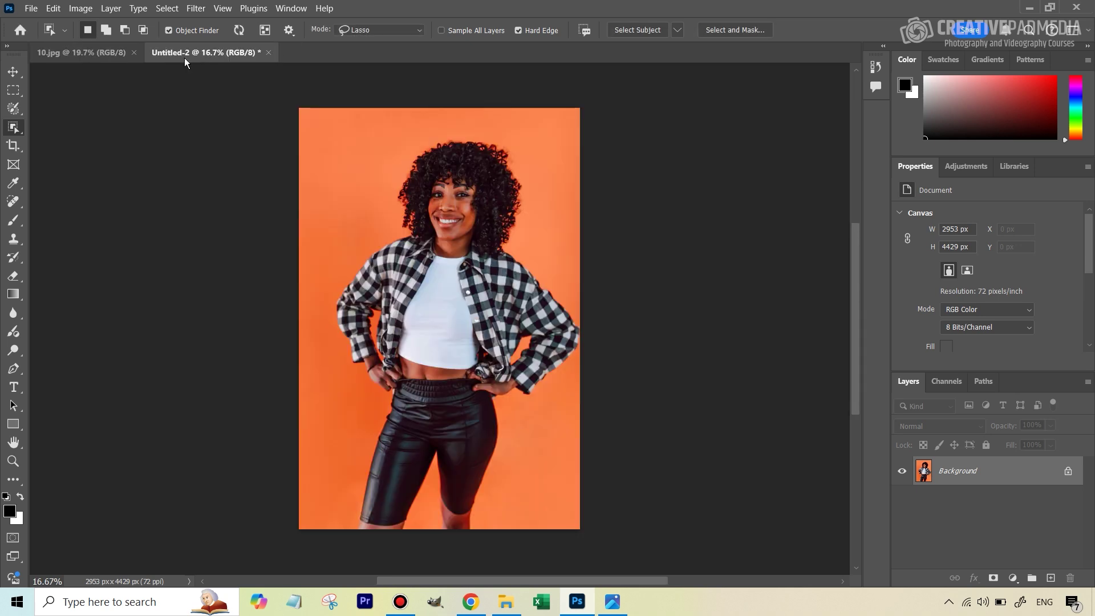
key(ctrl+0)
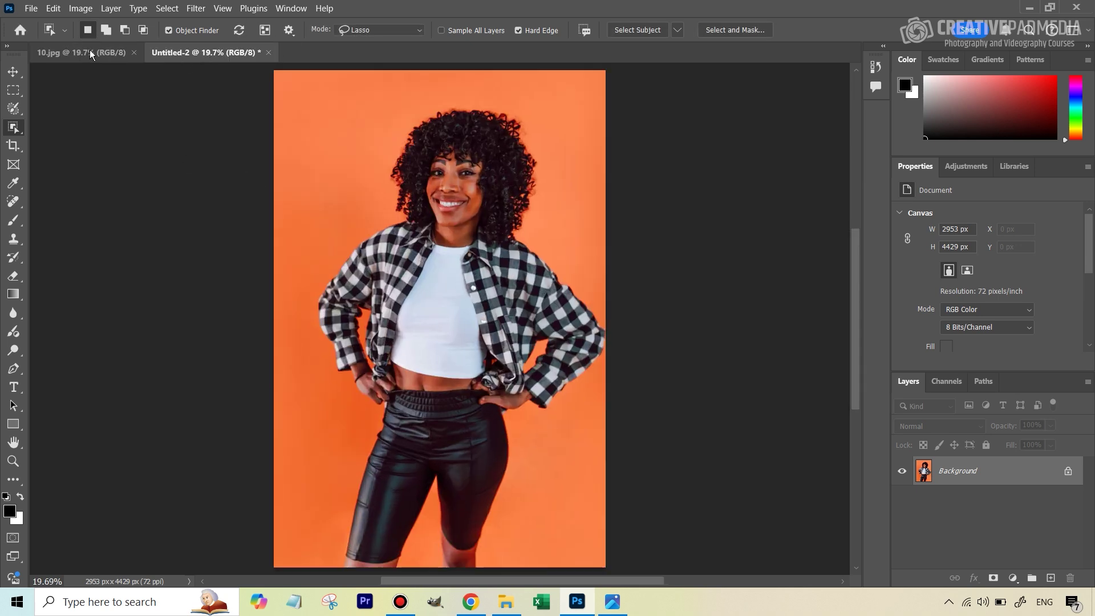
click(91, 53)
click(167, 8)
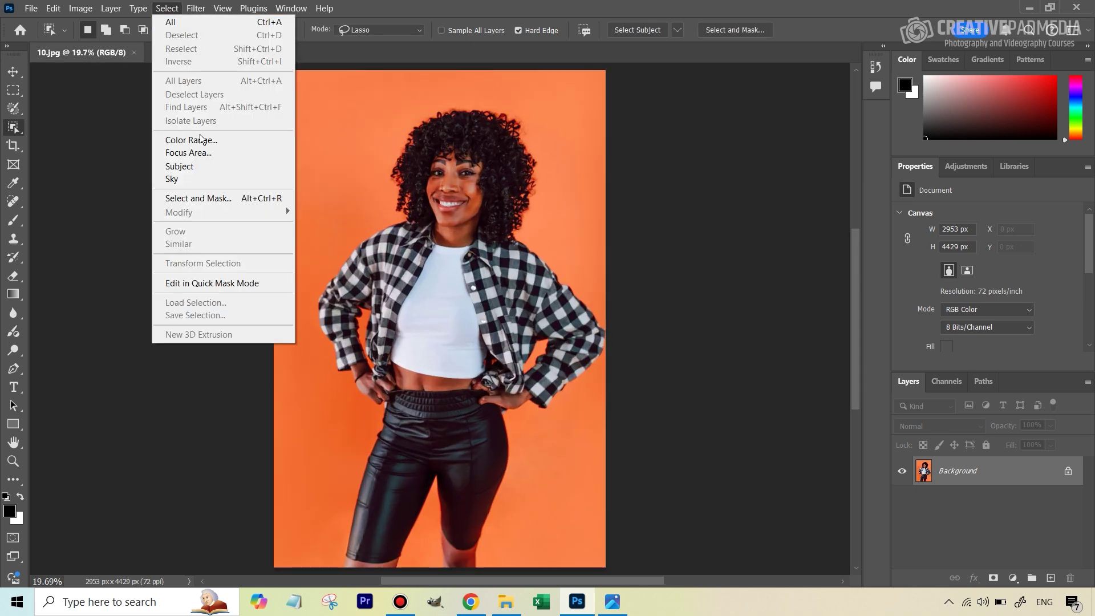
Select the woman as subject and add a Solid Color fill layer in blue 000cff
click(205, 167)
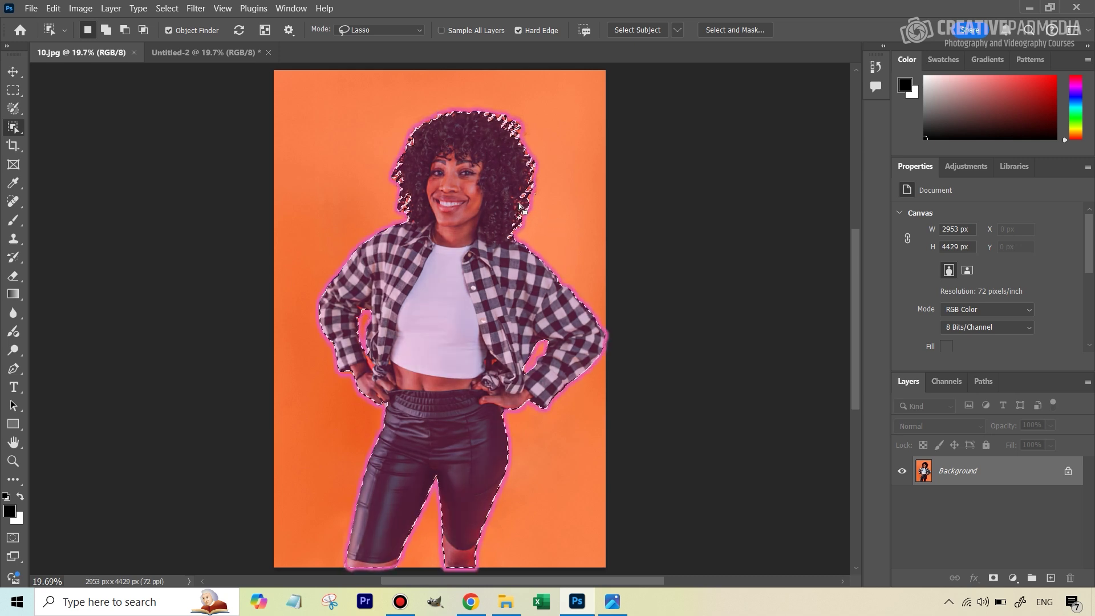
click(1013, 577)
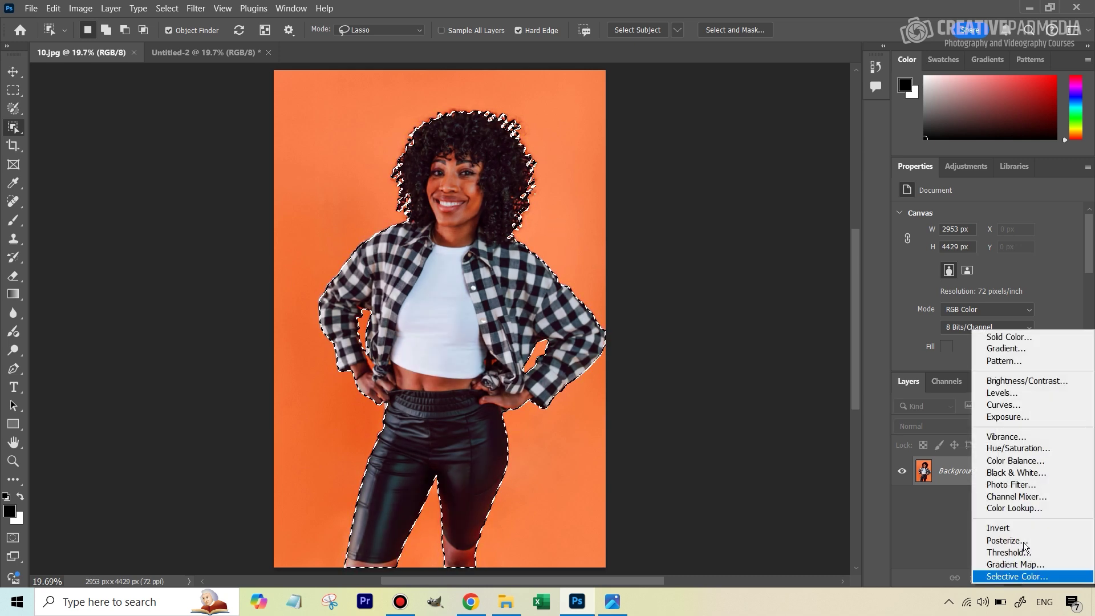
click(1038, 339)
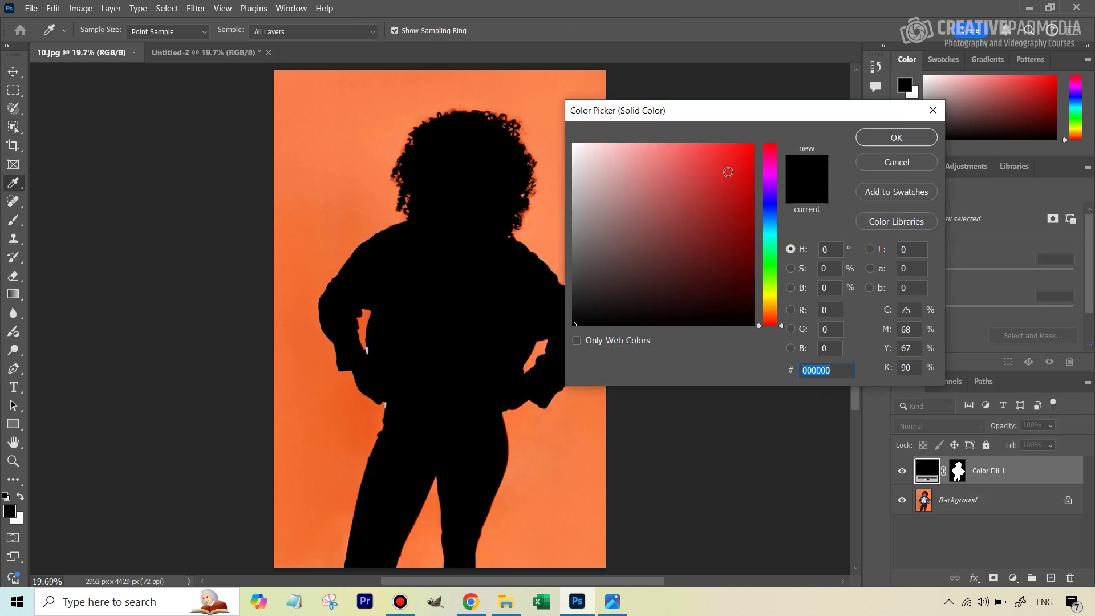
click(770, 188)
click(767, 207)
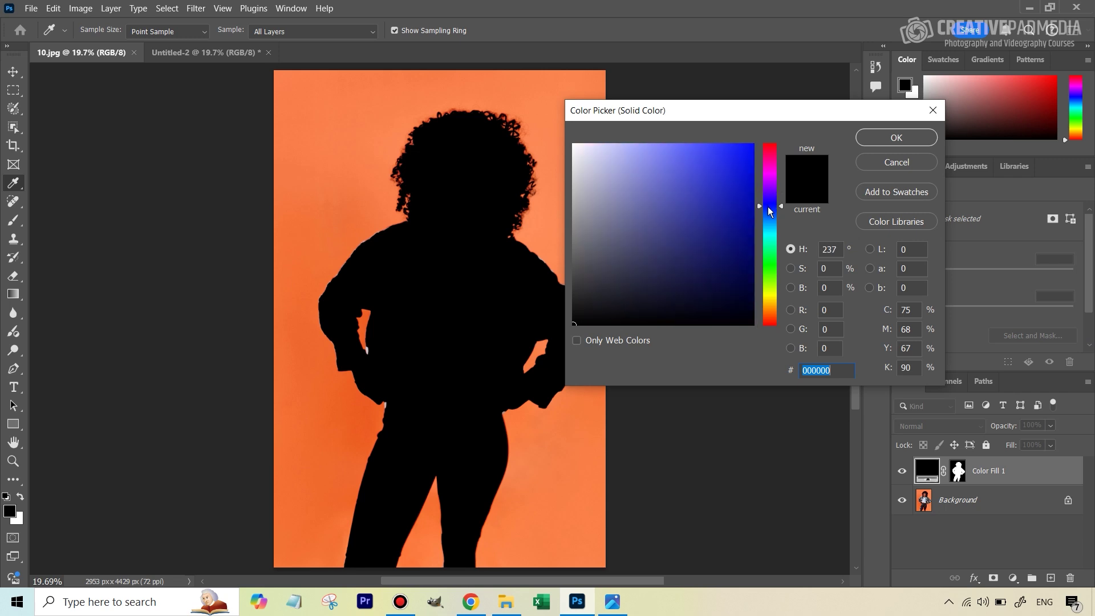
drag(734, 190, 752, 145)
click(895, 138)
key(w)
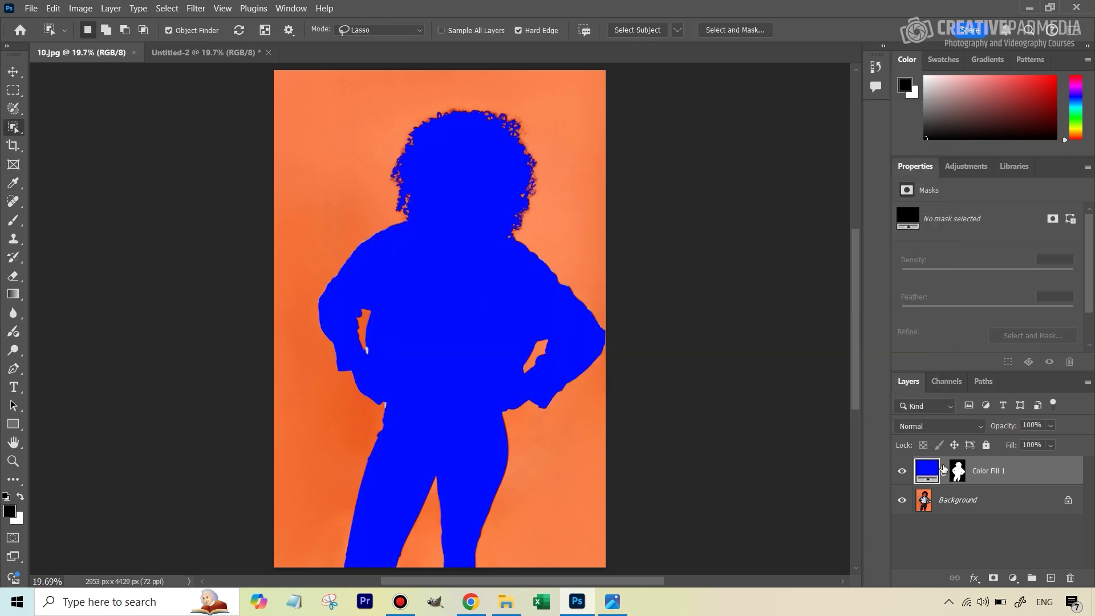
Invert the fill layer's mask so the blue covers only the background
scroll(1049, 333, down, 2)
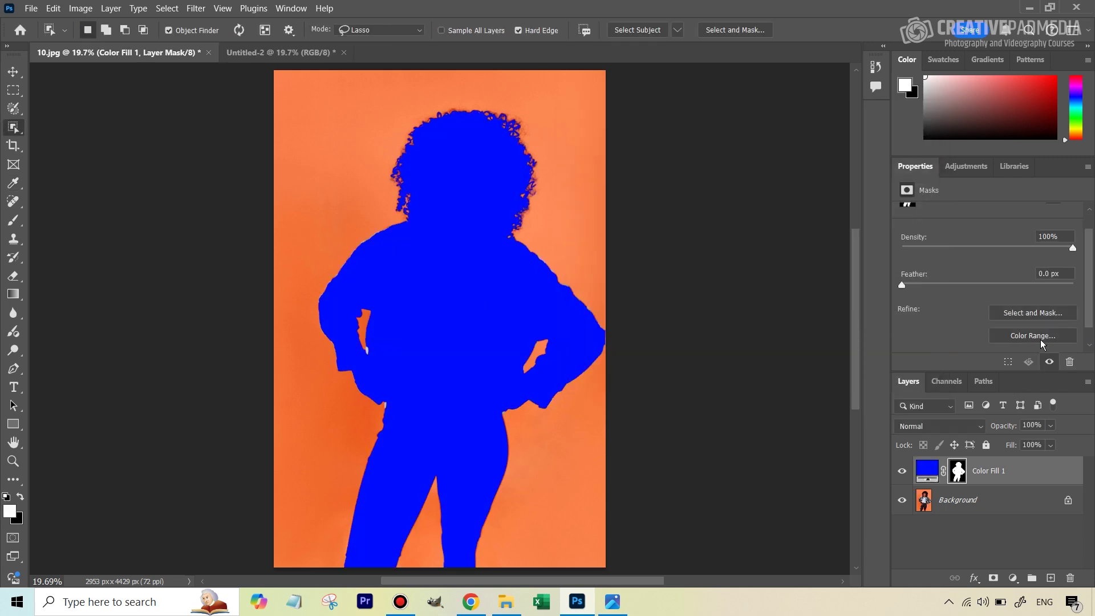
click(1044, 339)
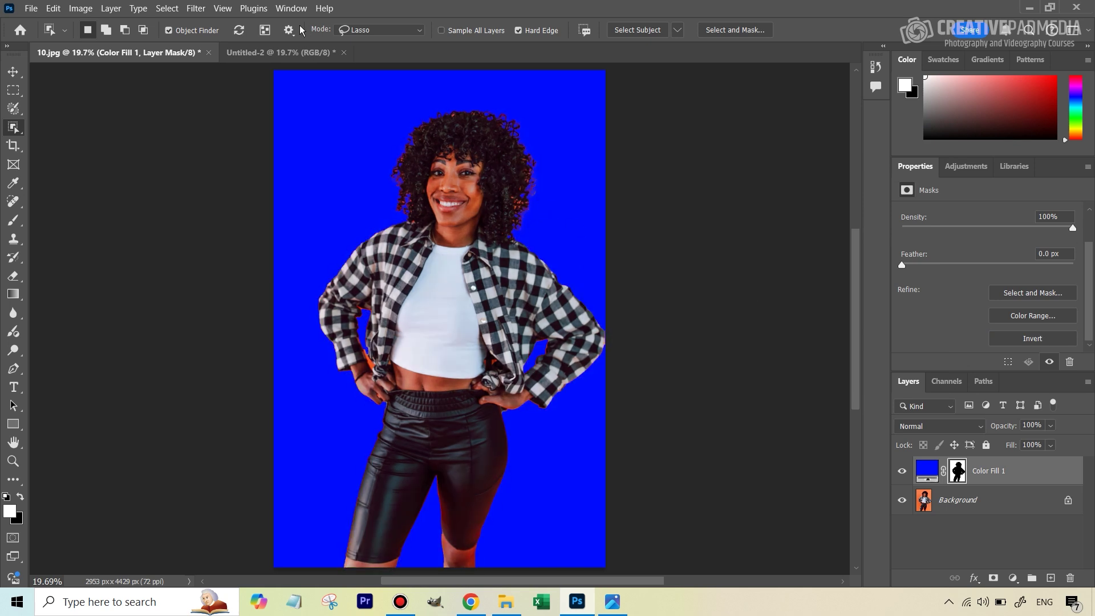
click(286, 52)
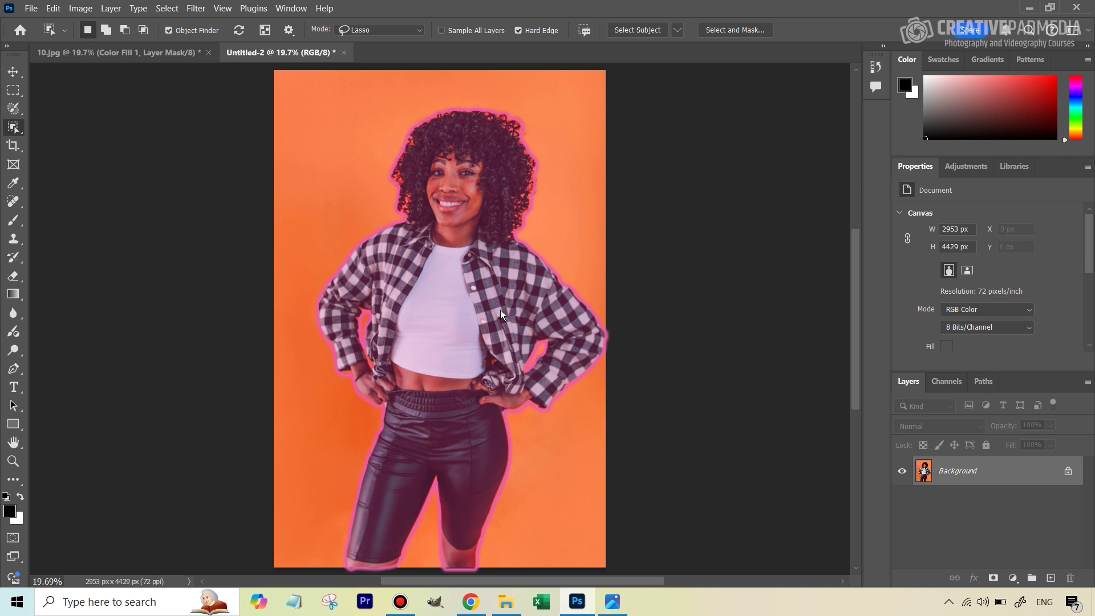
Select the woman in Untitled-2 and invert the selection to cover the background
click(489, 127)
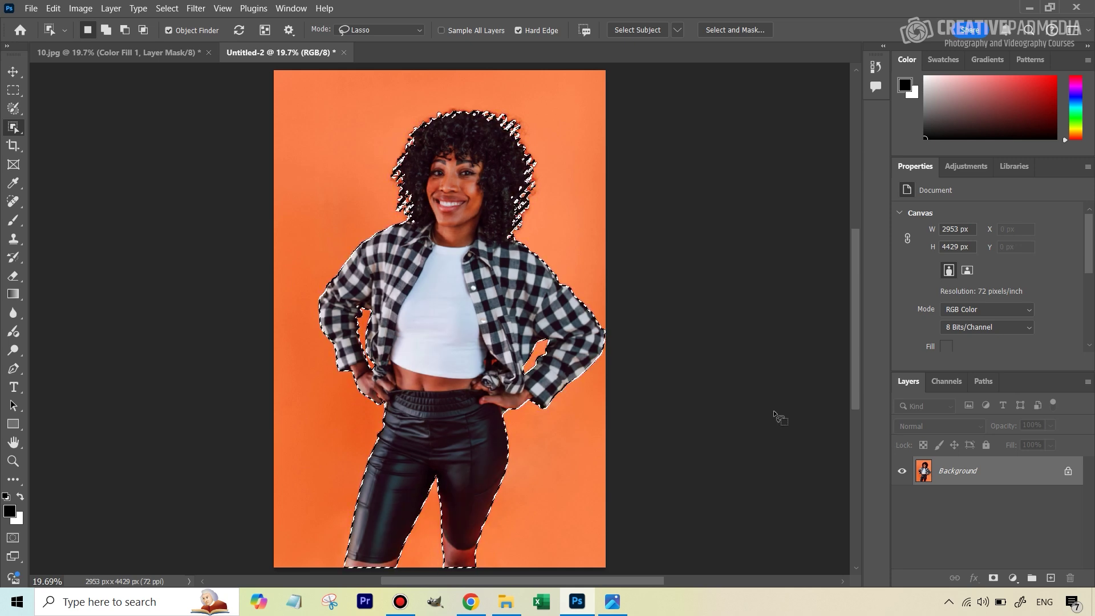
click(167, 8)
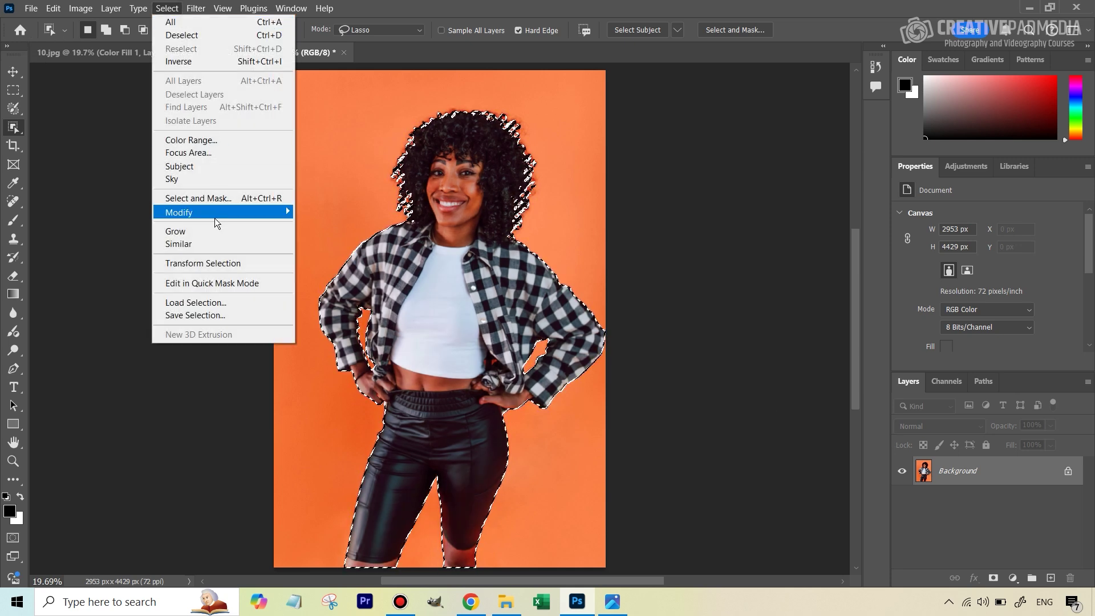
click(215, 64)
Add a Solid Color fill layer in bright blue #0012ff over the selected background
click(1013, 578)
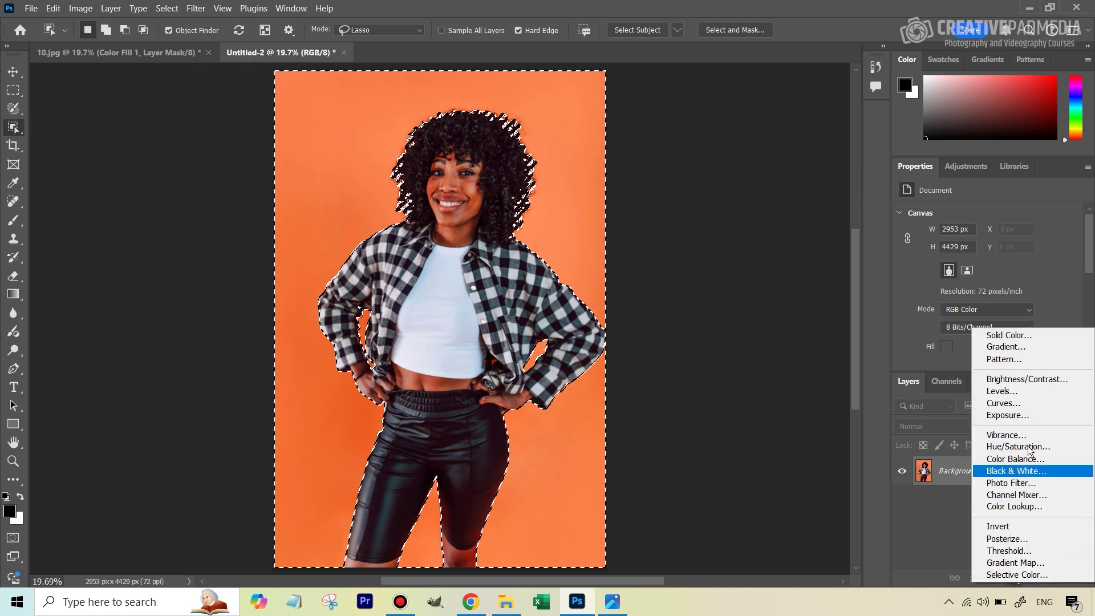
click(1035, 340)
click(773, 208)
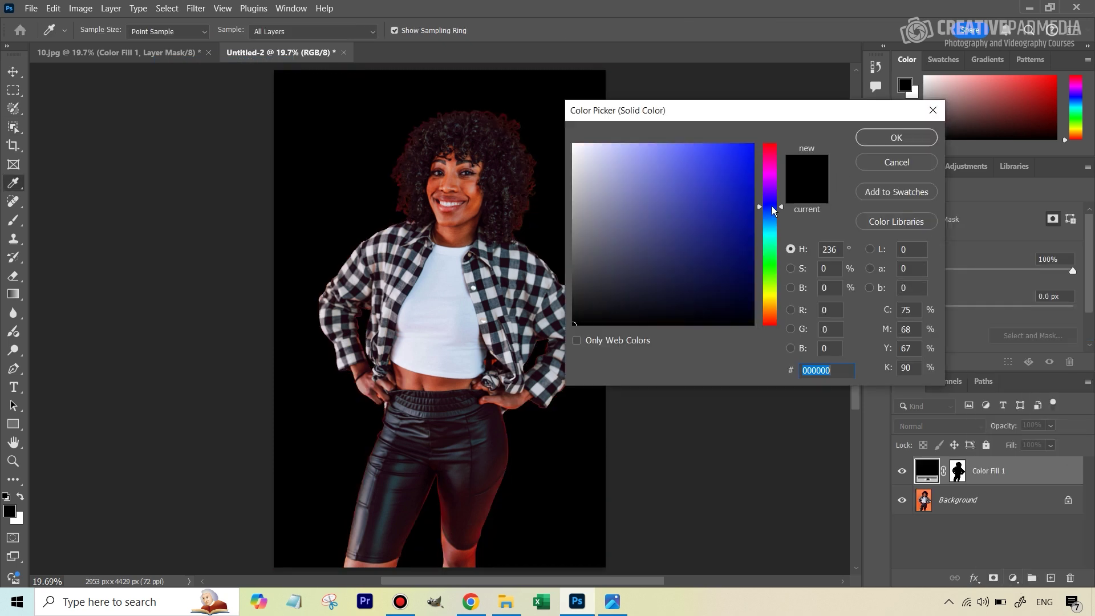
drag(739, 199, 754, 143)
click(892, 140)
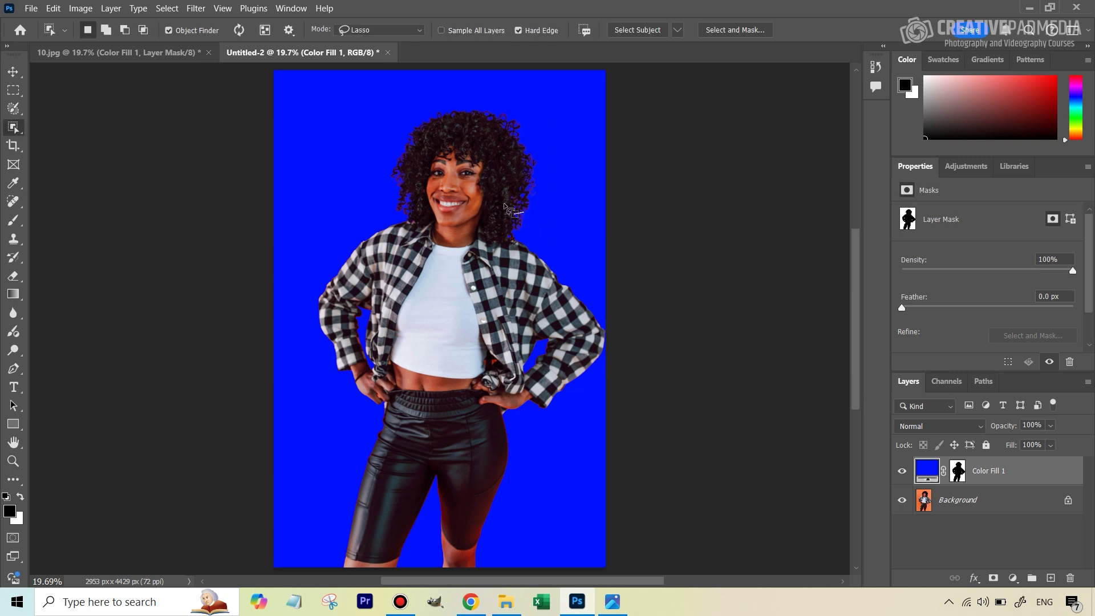
Zoom in on the woman's face and hair to inspect the edges against the blue
key(z)
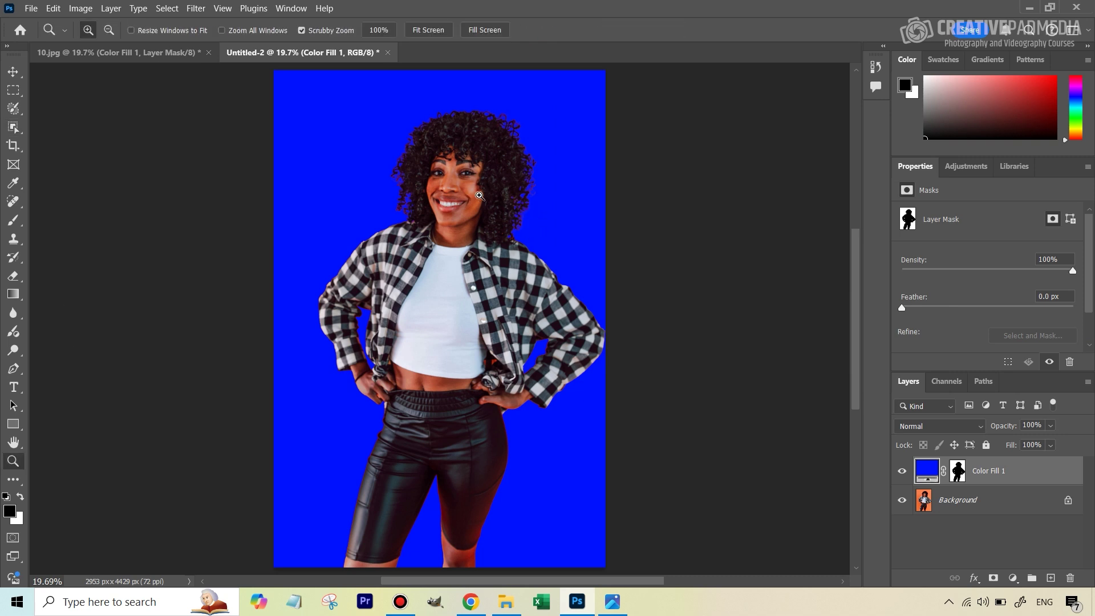
drag(479, 196, 505, 188)
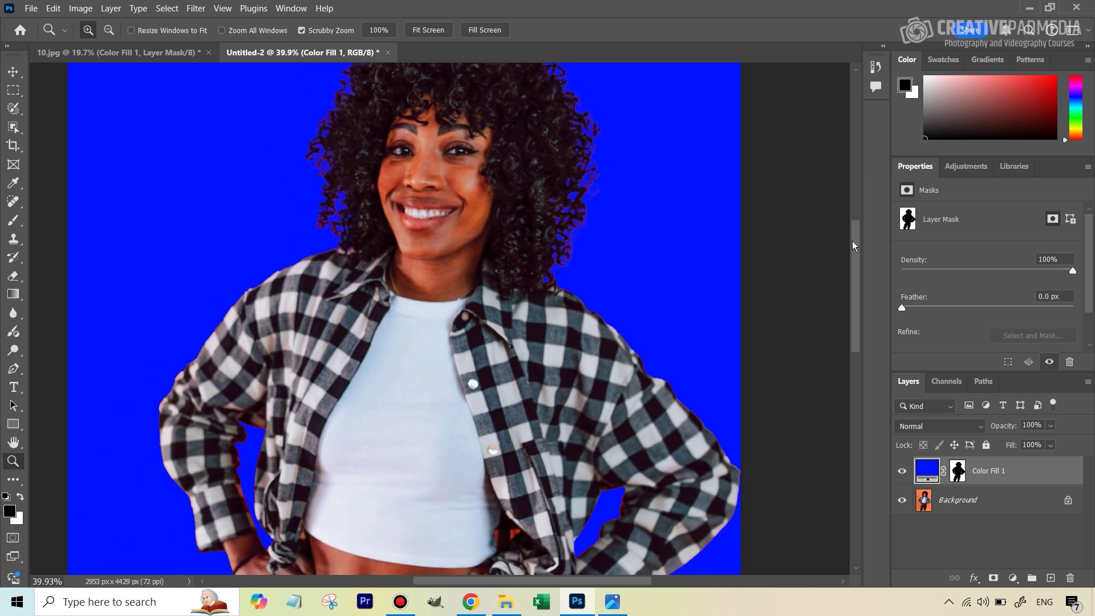
drag(853, 245, 854, 216)
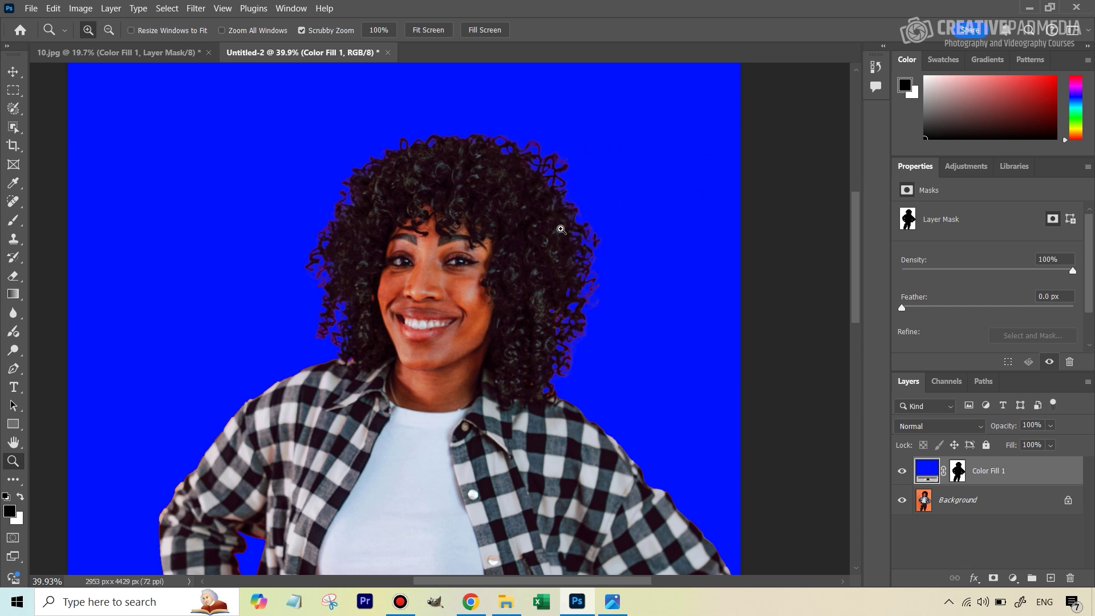
Zoom into 10.jpg's face and hair, then view the Select Subject Device/Cloud options
click(152, 53)
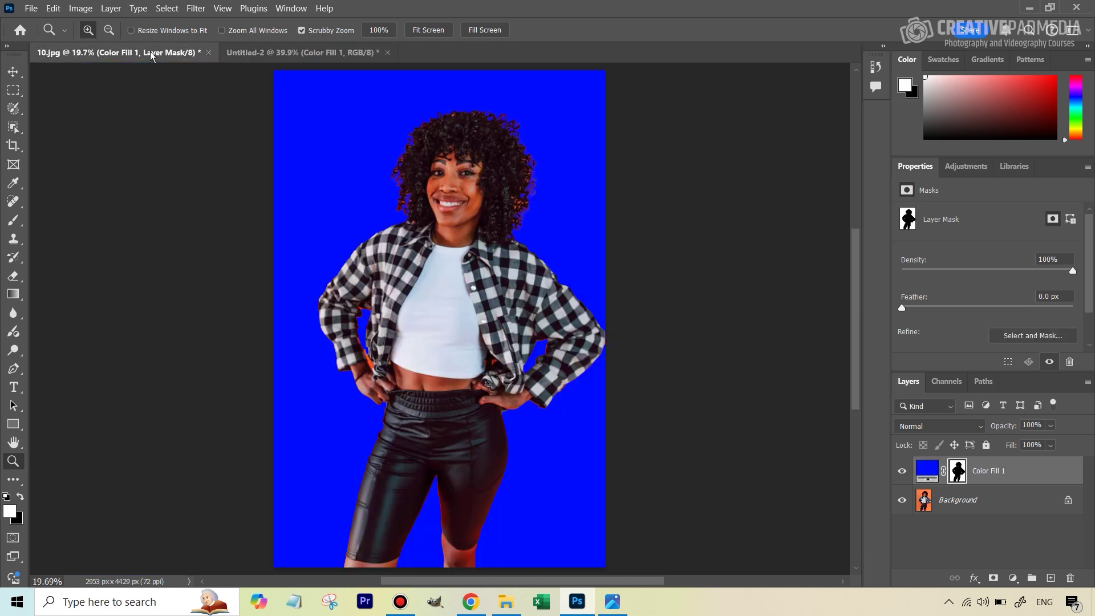
drag(532, 193, 537, 169)
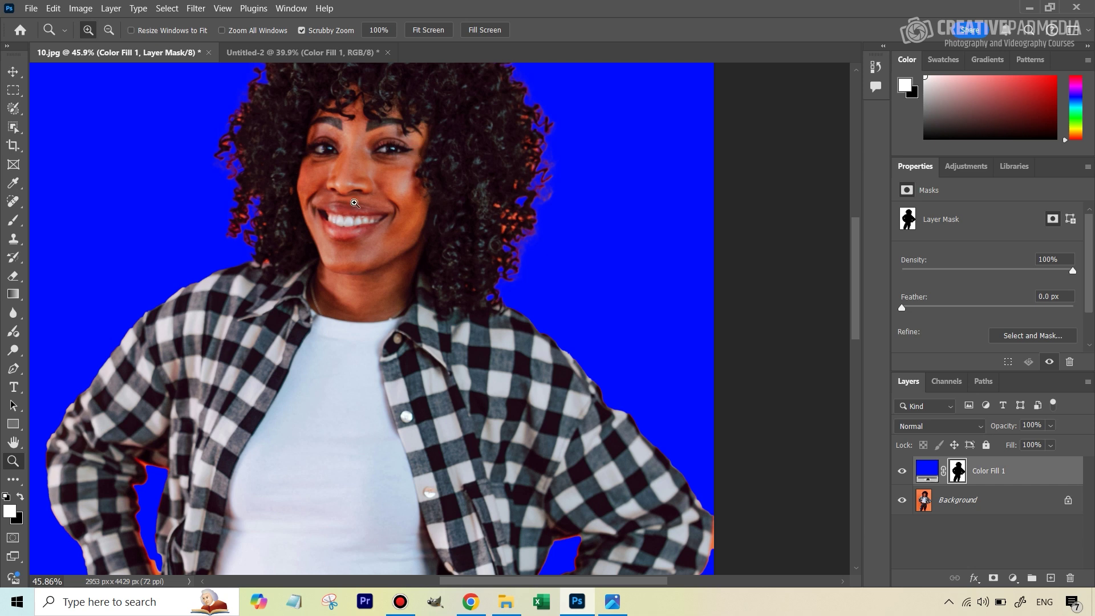
key(w)
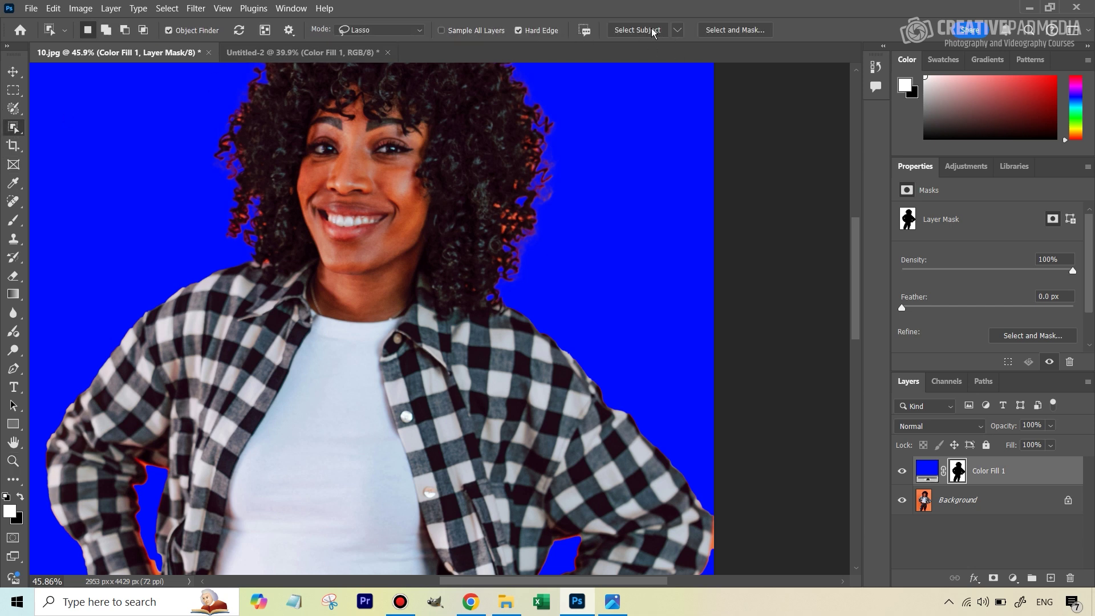
click(677, 30)
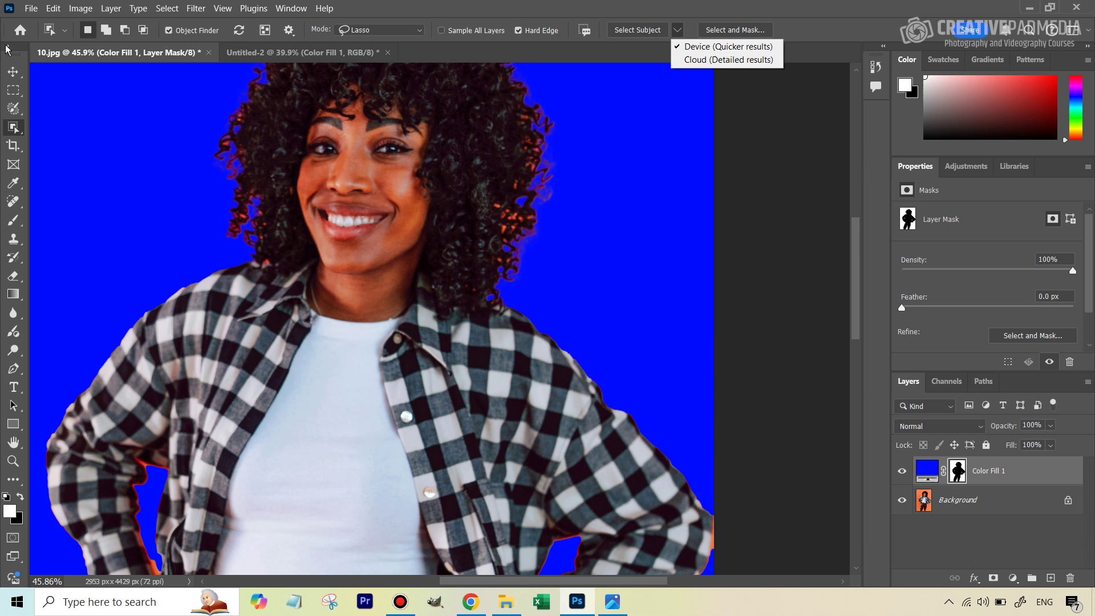
Close the processing choices and go through Edit > Preferences to Image Processing
click(161, 11)
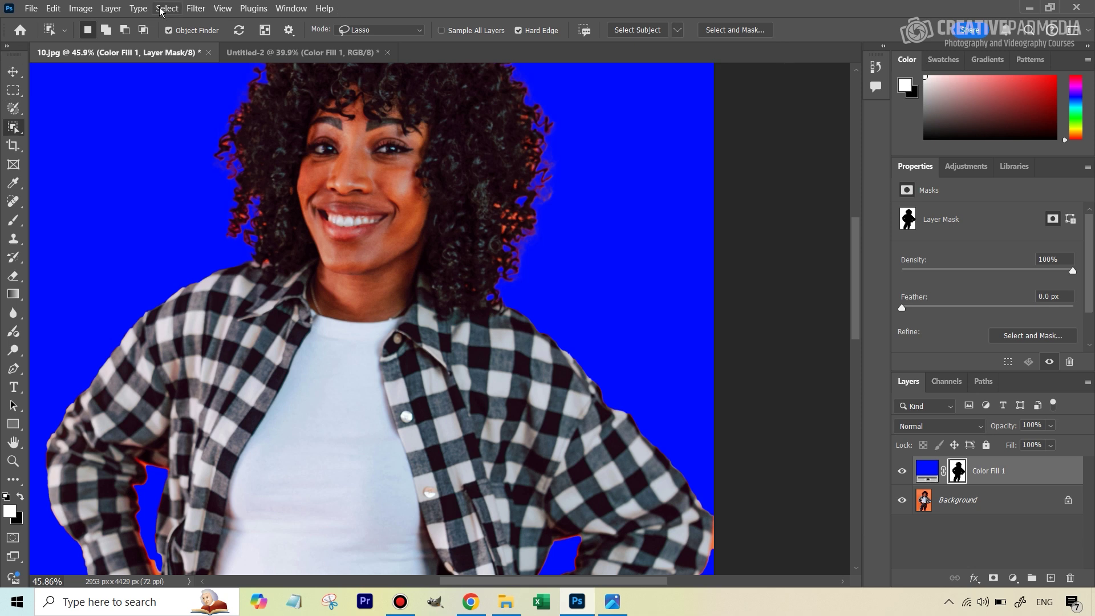
click(161, 9)
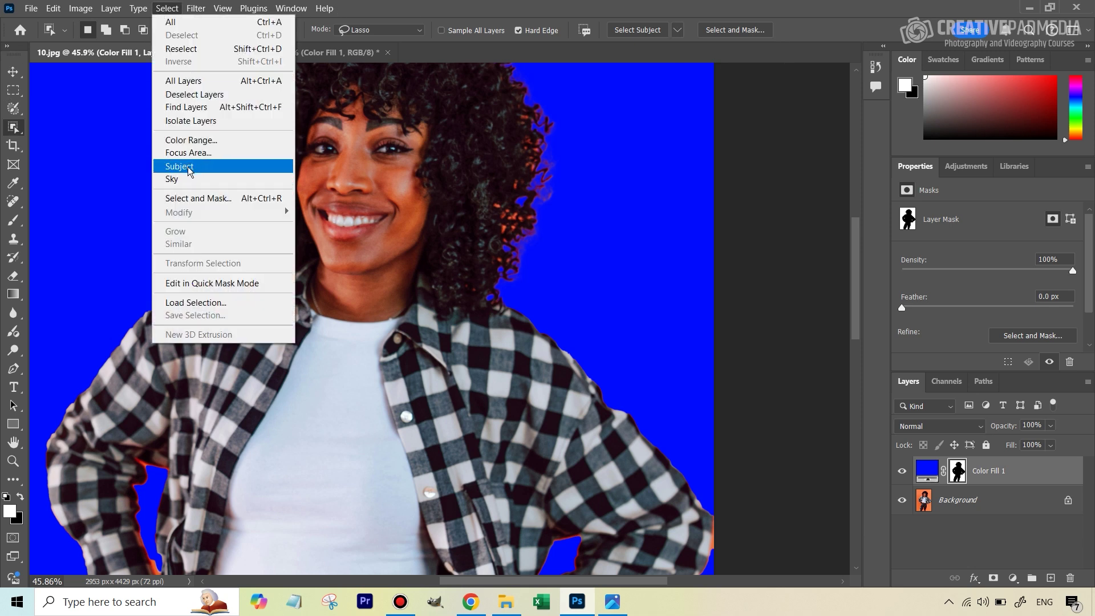
click(55, 9)
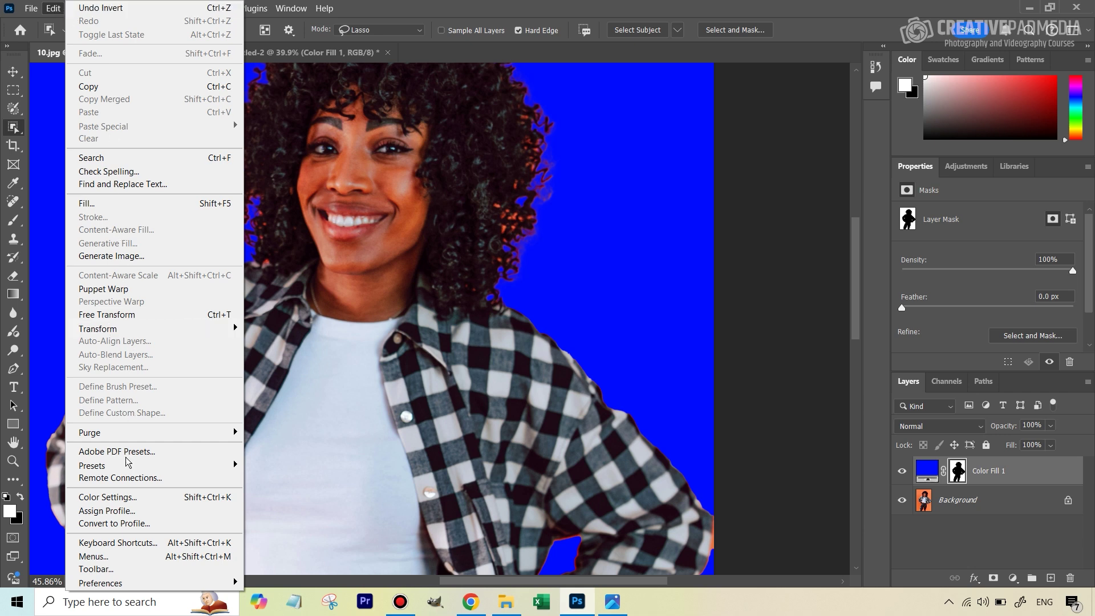
mouse_move(143, 578)
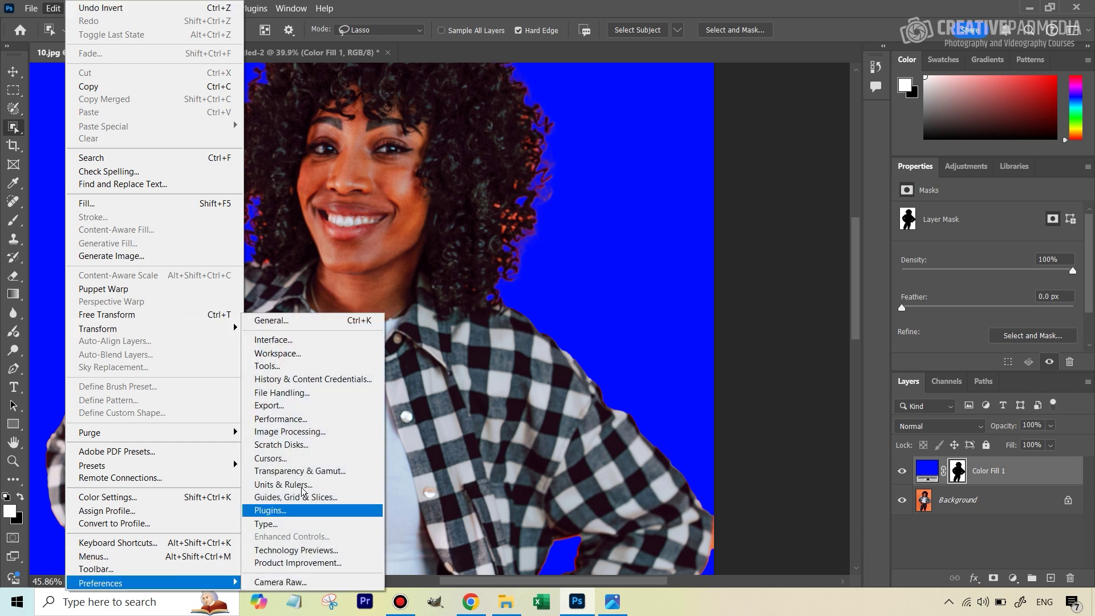
click(305, 434)
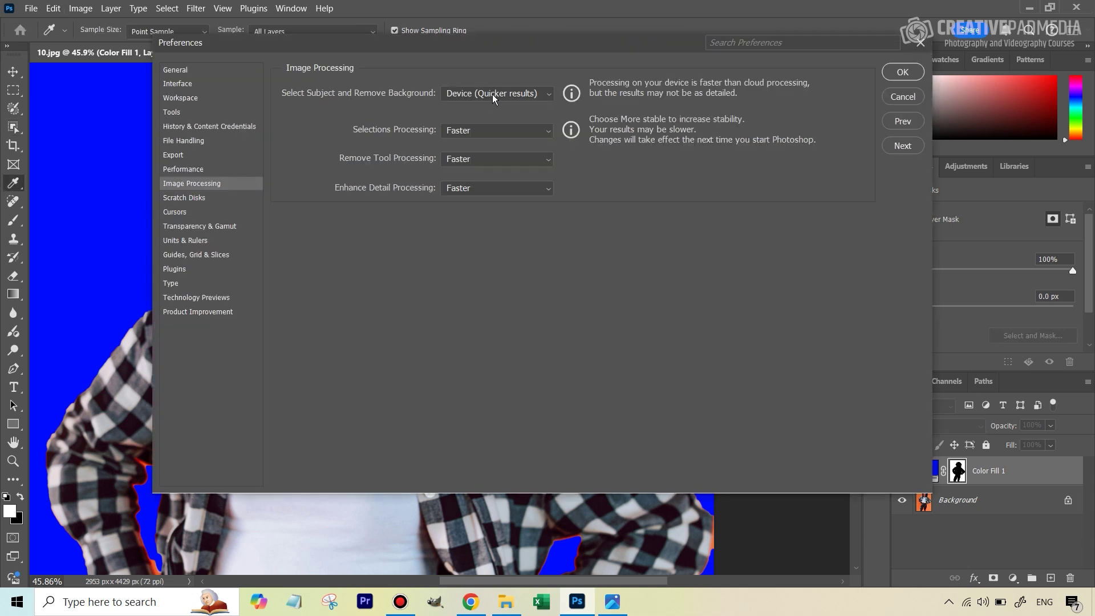
Switch Select Subject and Remove Background processing from Device to Cloud (Detailed results)
click(490, 96)
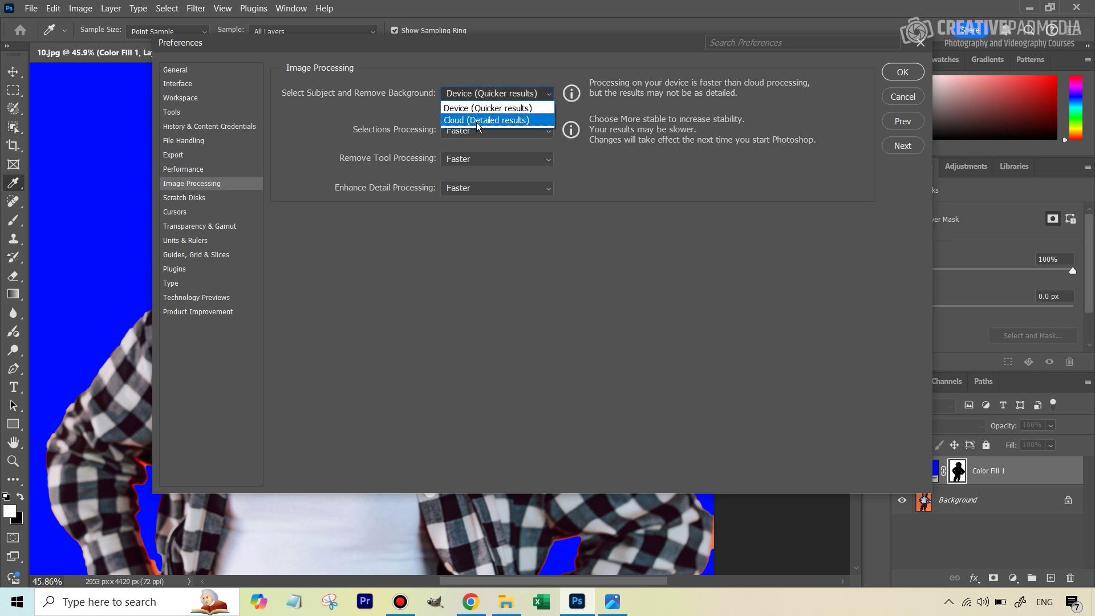
click(488, 119)
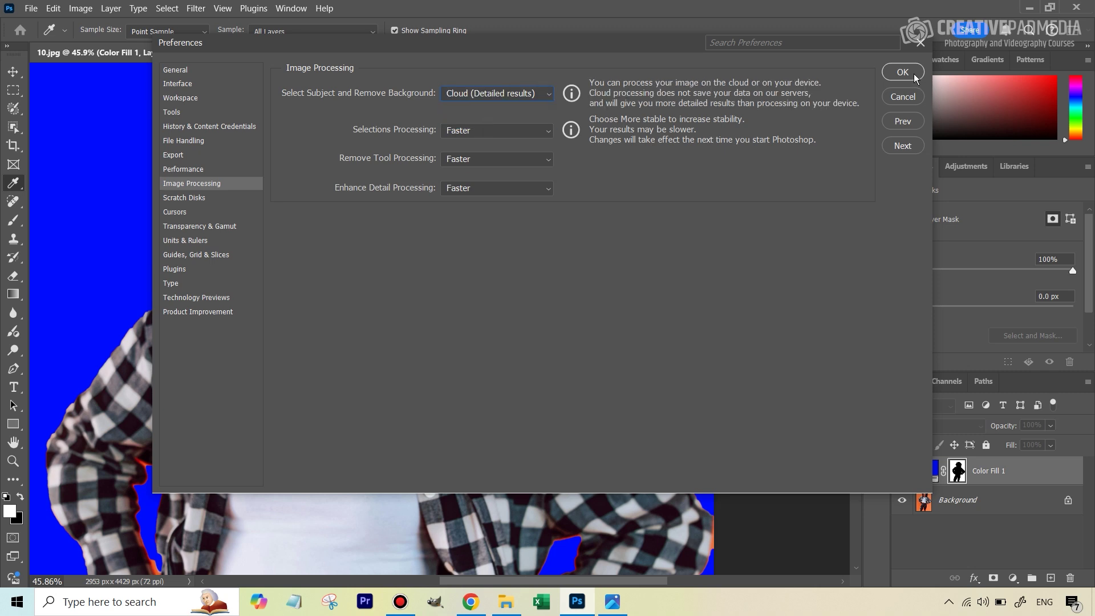
click(463, 98)
click(357, 110)
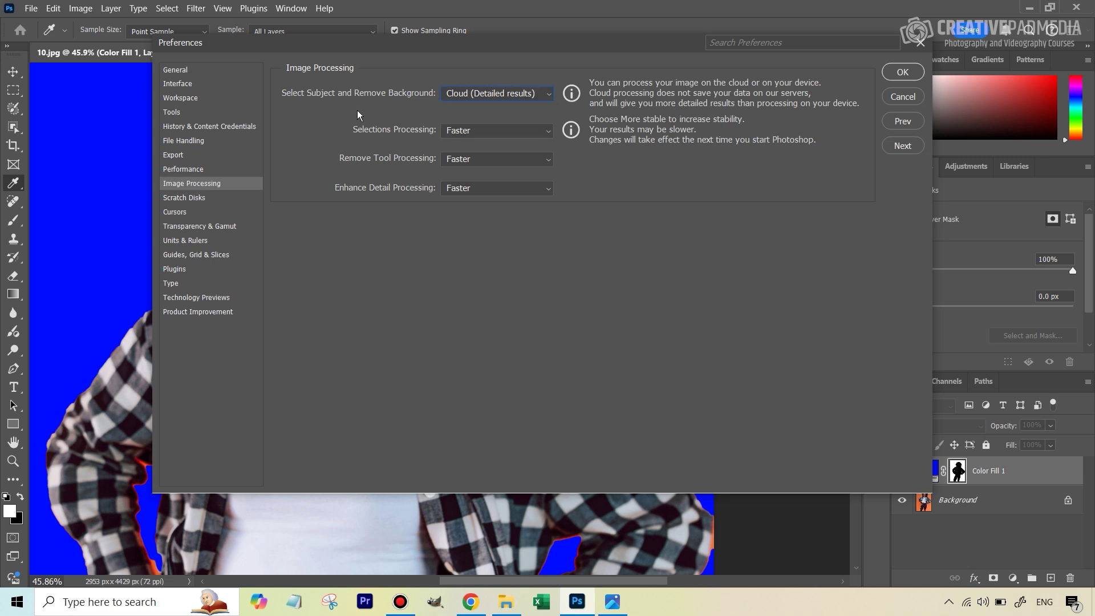